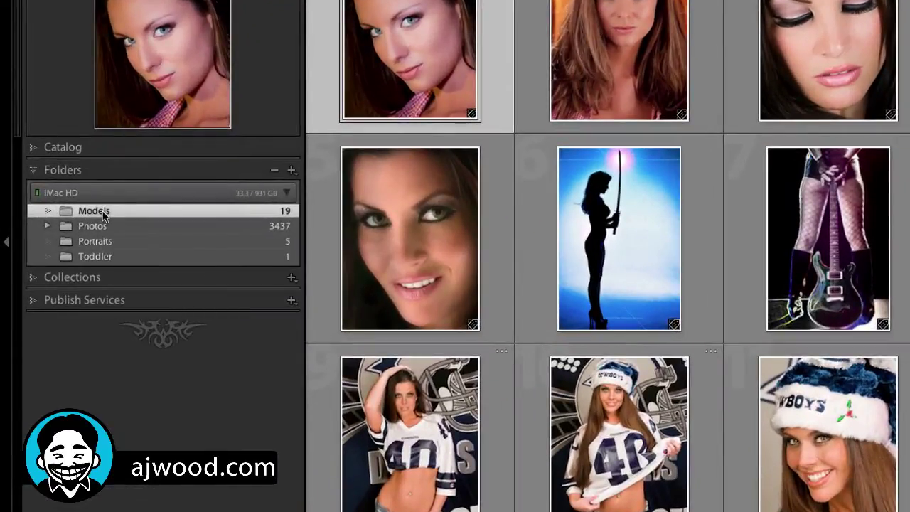
# Rename the Models folder in Lightroom to '2011 Texas Models'.
pyautogui.rightClick(104, 216)
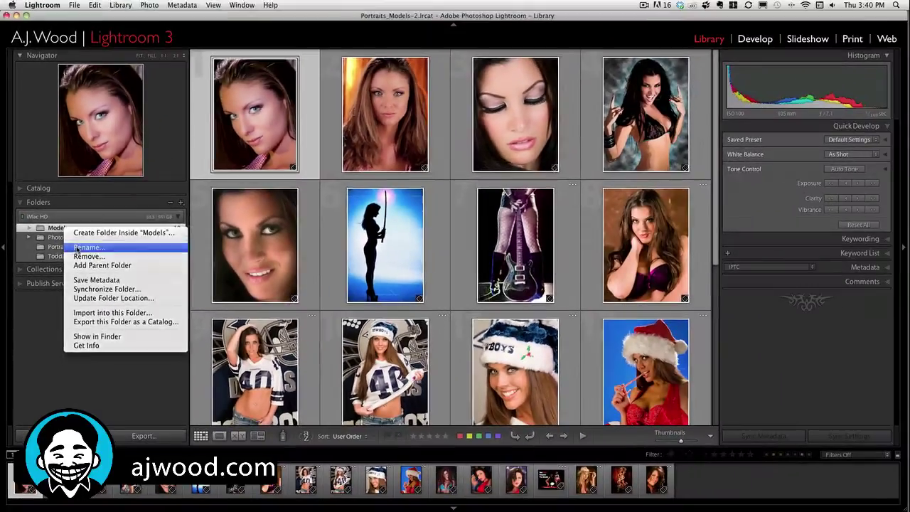
pyautogui.click(145, 242)
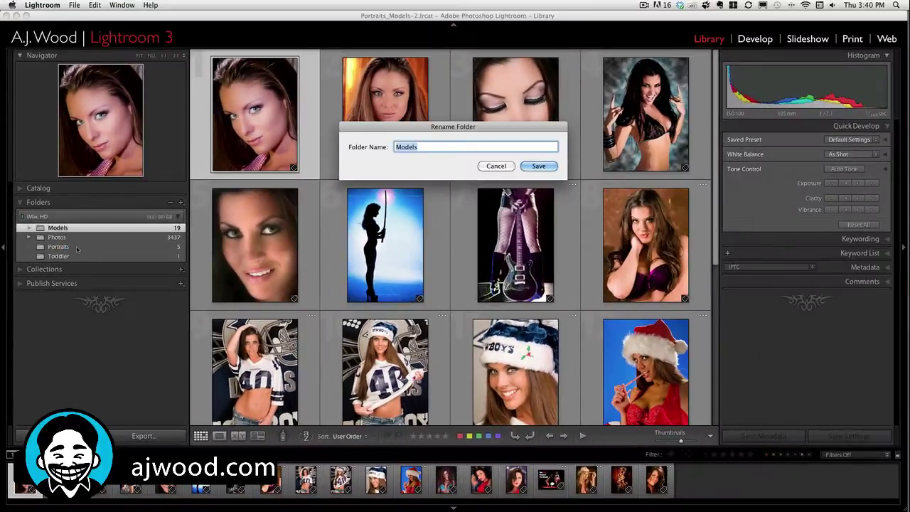
pyautogui.write('2011 Texas Models')
pyautogui.press('Return')
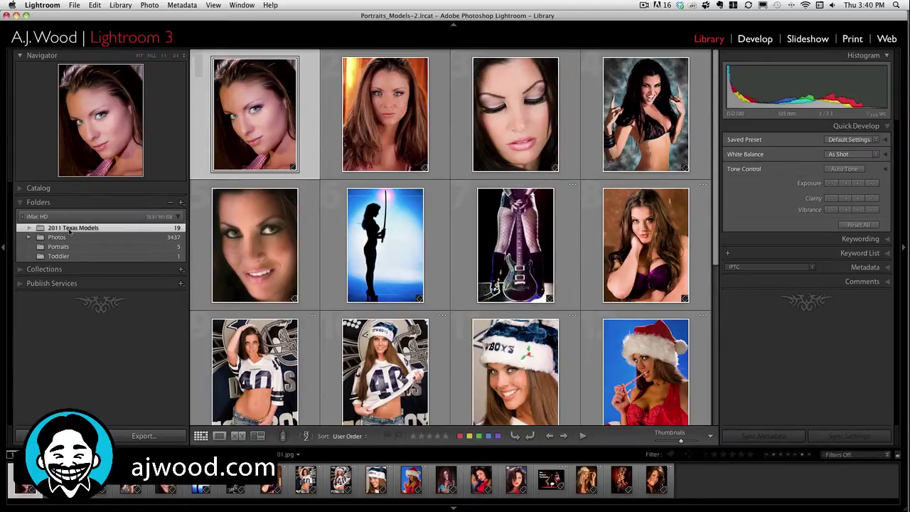
# Check that the folder's photos still open in Develop, then return to the Grid.
pyautogui.press('d')
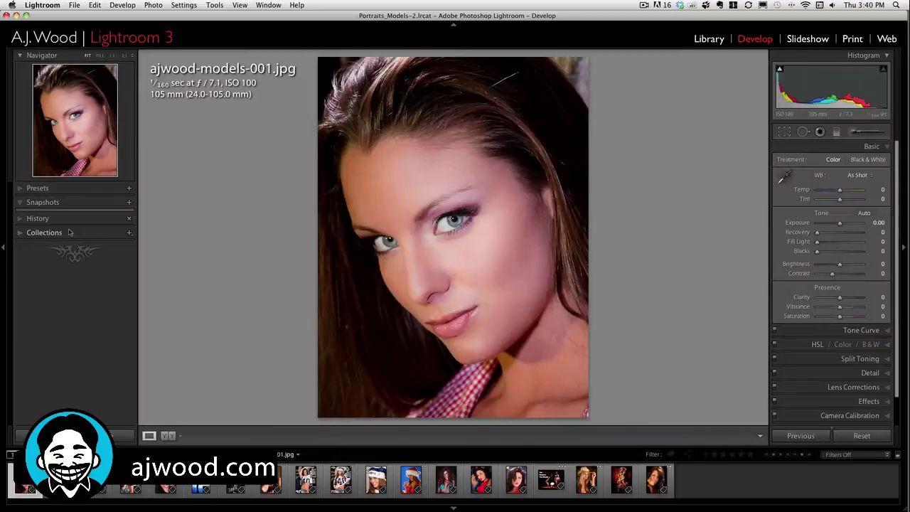
pyautogui.press('Right')
pyautogui.press('Right')
pyautogui.press('Right')
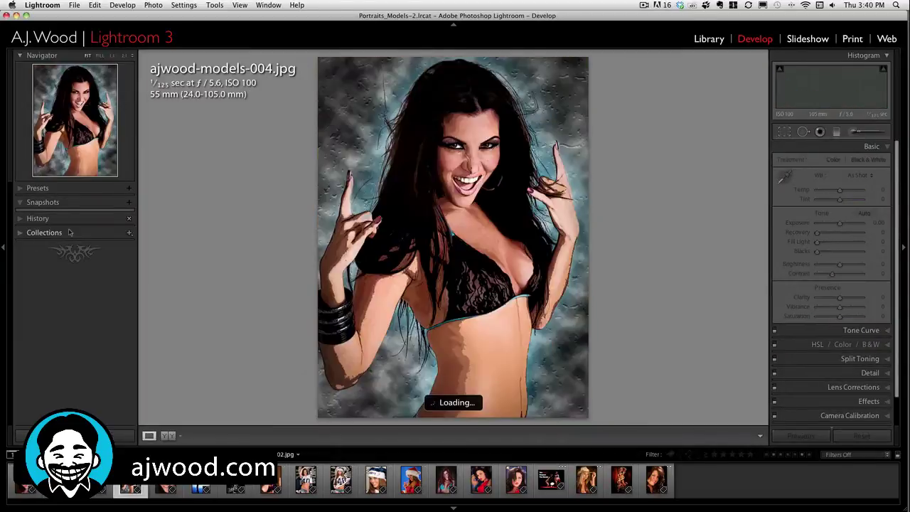
pyautogui.press('g')
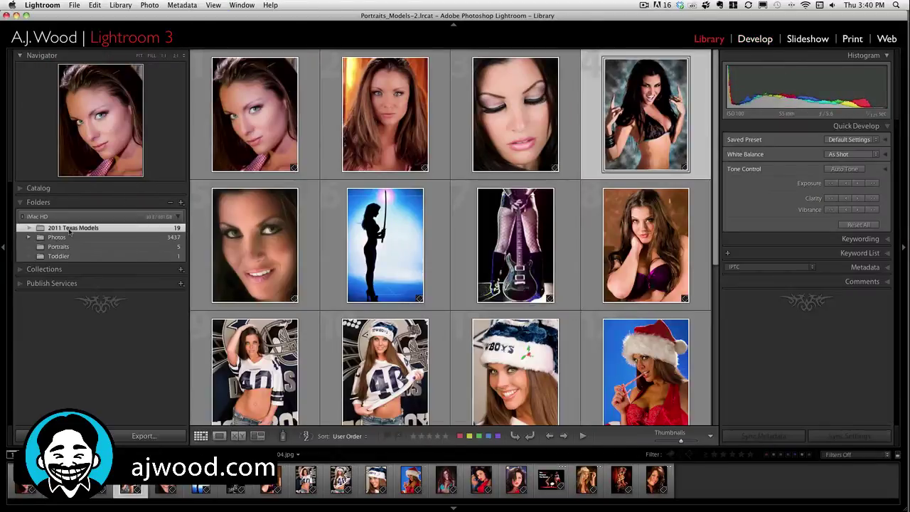
pyautogui.press('super+Tab')
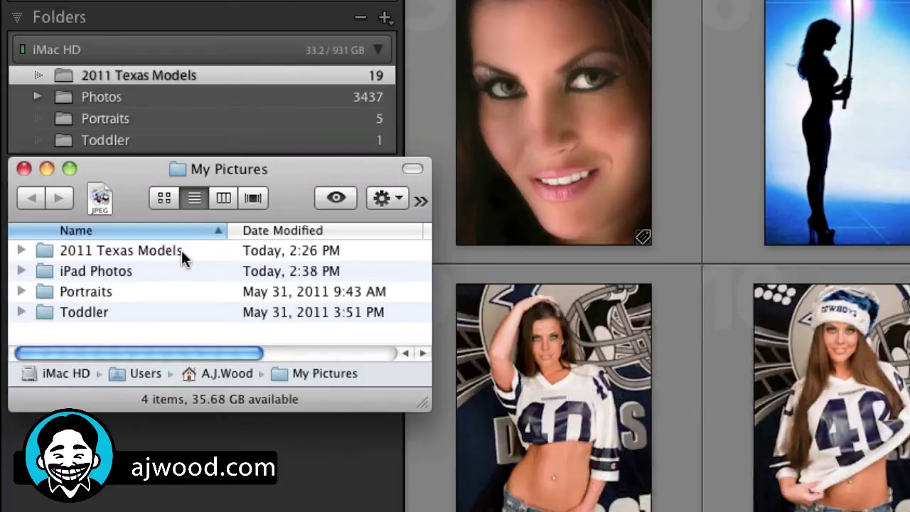
# Rename the 2011 Texas Models folder in Finder's My Pictures to 'CANT FIND ME'.
pyautogui.click(177, 258)
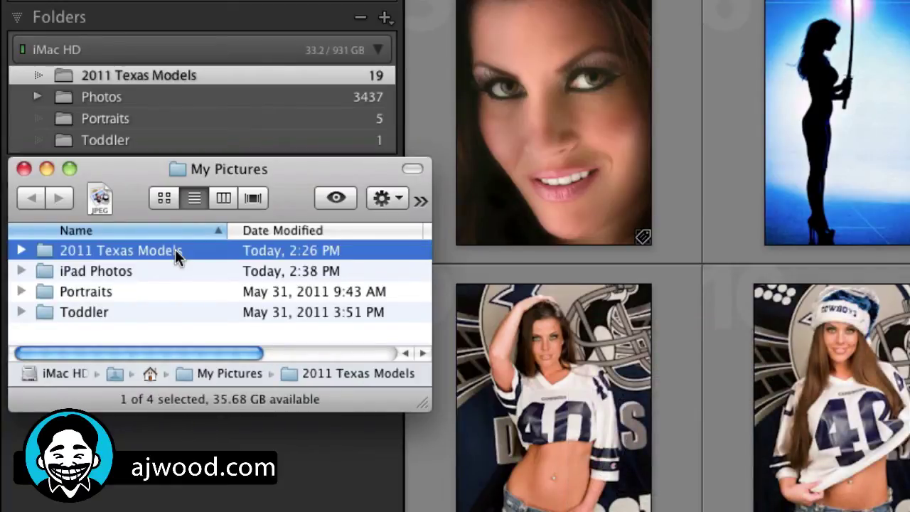
pyautogui.click(177, 255)
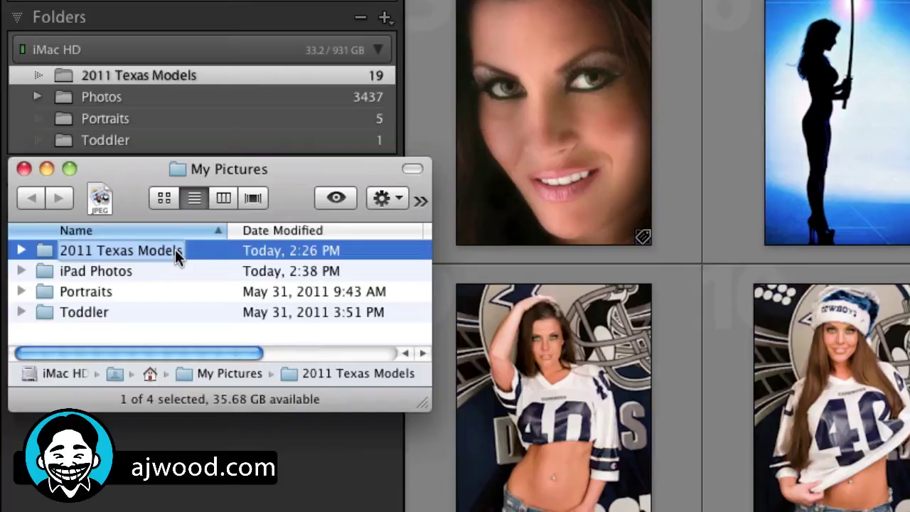
pyautogui.write('CANT')
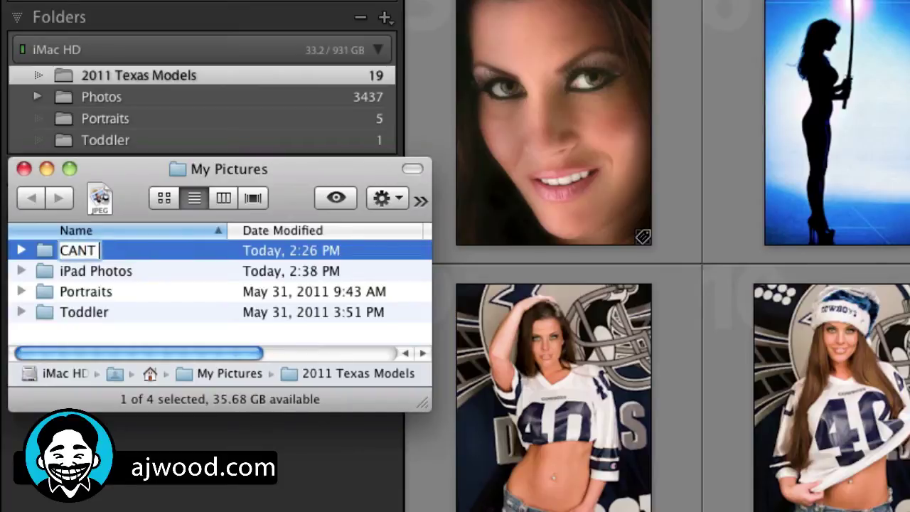
pyautogui.write(' FIND ME')
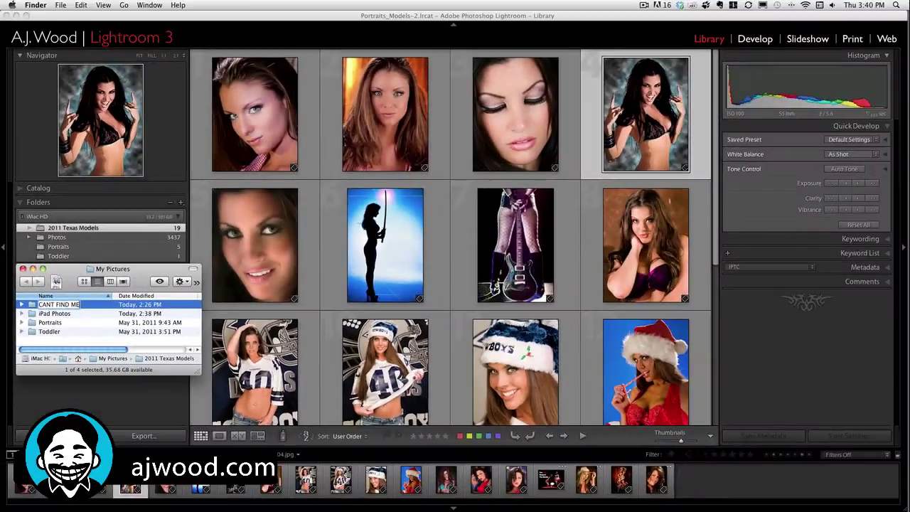
pyautogui.press('Return')
# Open ajwood-models-004.jpg in Develop to see the missing-file warning, then return to the grid.
pyautogui.click(37, 218)
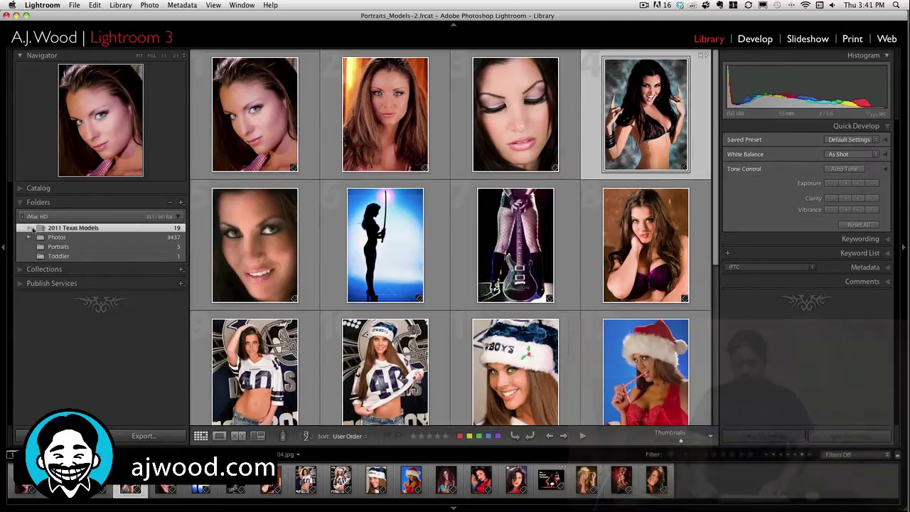
pyautogui.press('d')
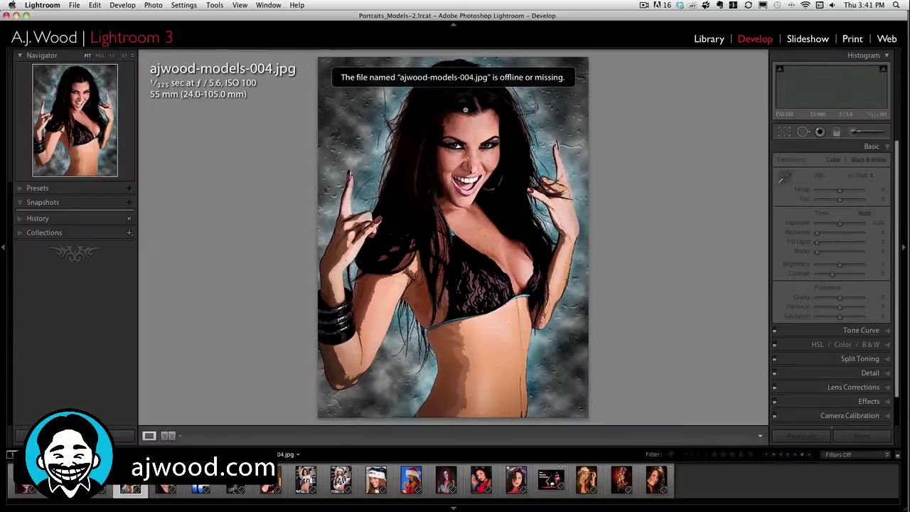
pyautogui.press('super+alt+1')
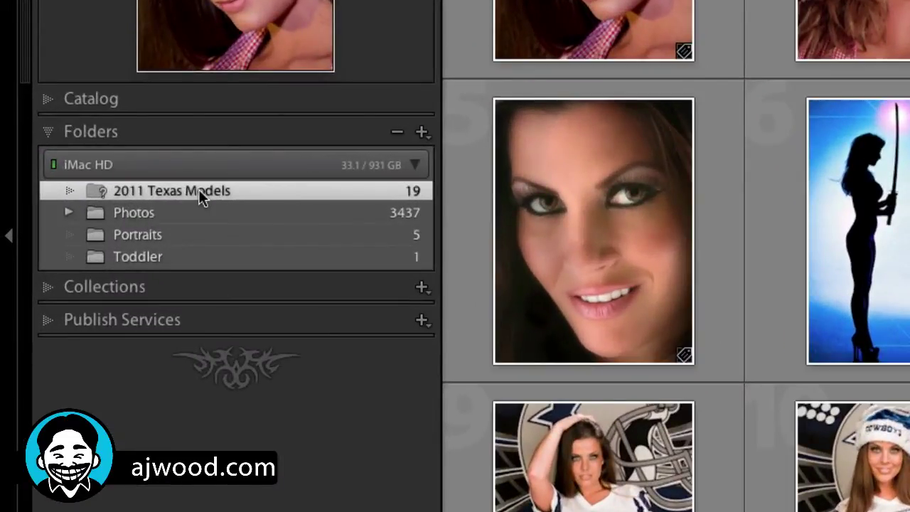
# Relink the missing folder to CANT FIND ME with Find Missing Folder and show its 19 photos.
pyautogui.rightClick(198, 189)
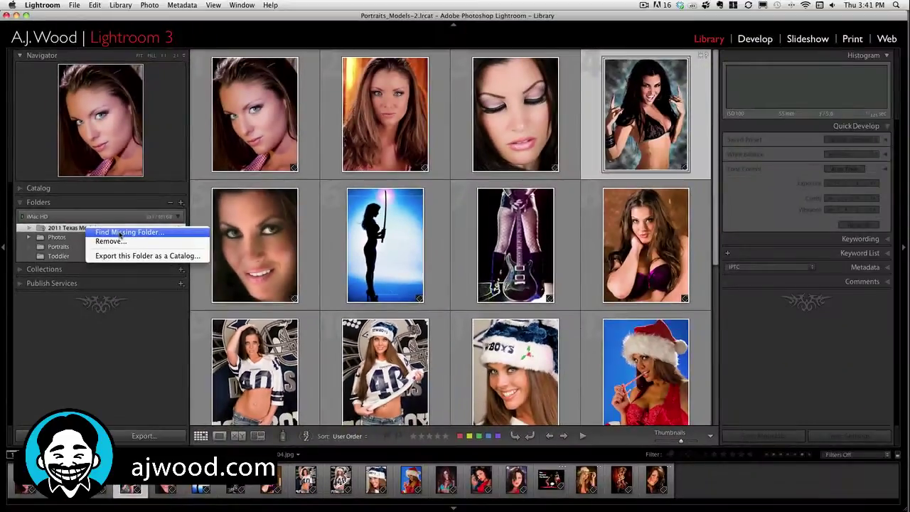
pyautogui.click(279, 201)
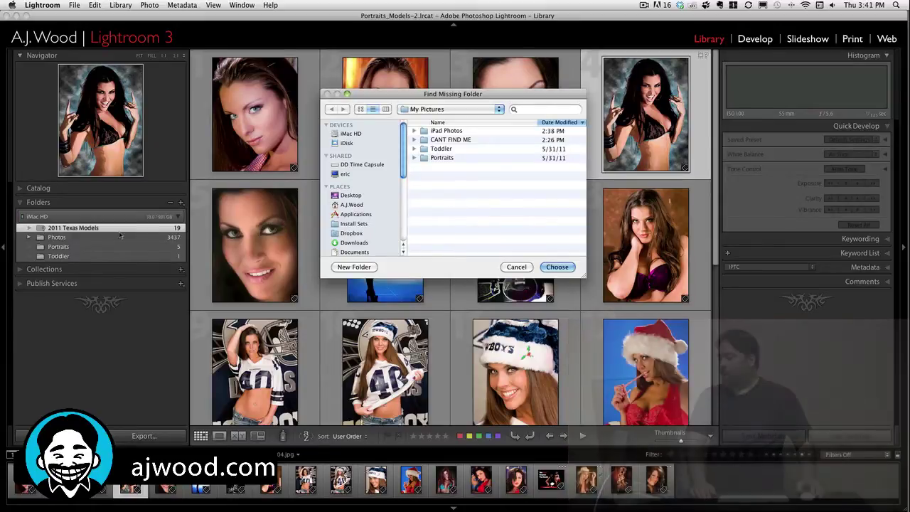
pyautogui.click(446, 140)
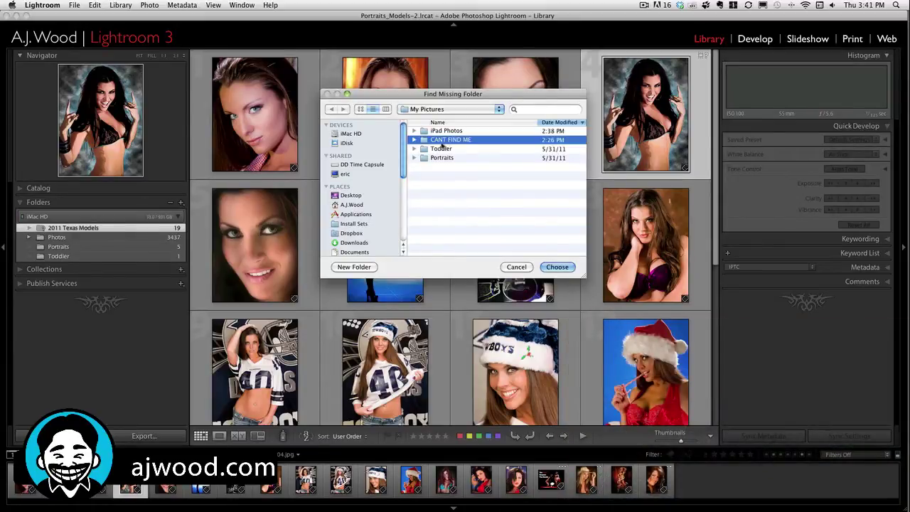
pyautogui.click(553, 268)
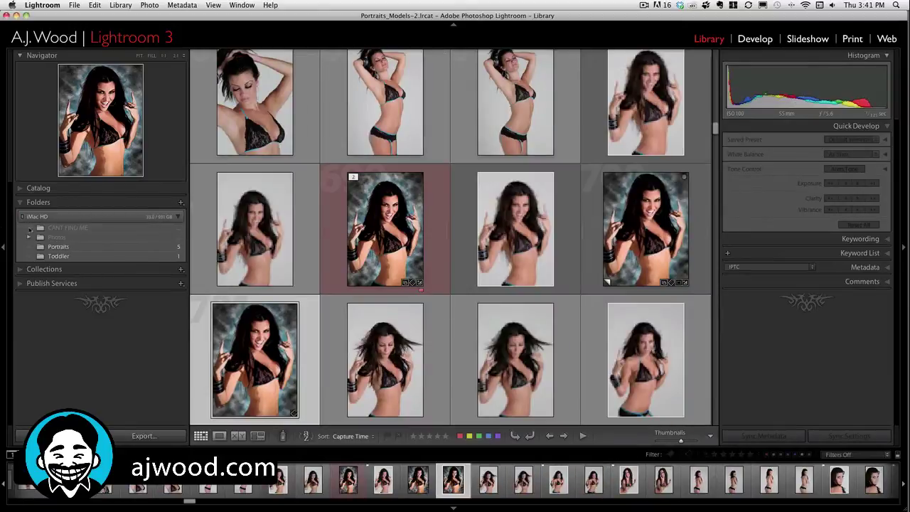
pyautogui.click(83, 230)
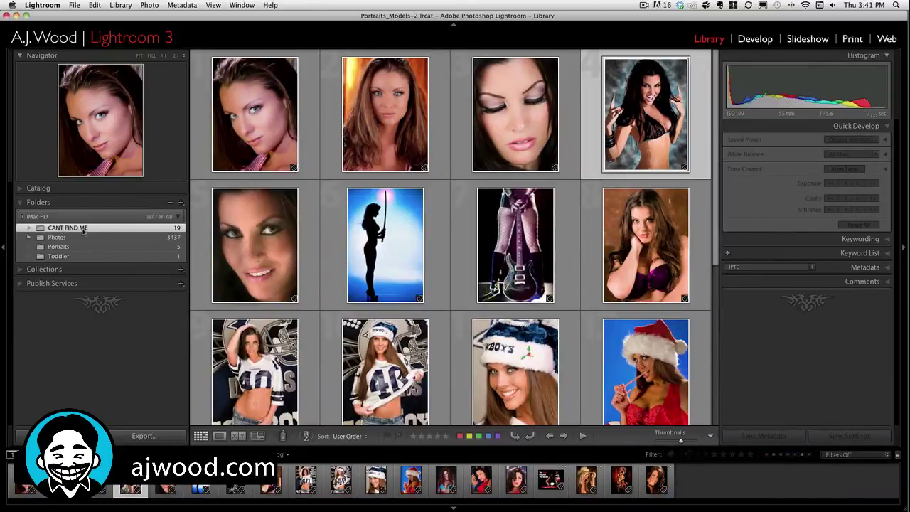
pyautogui.press('d')
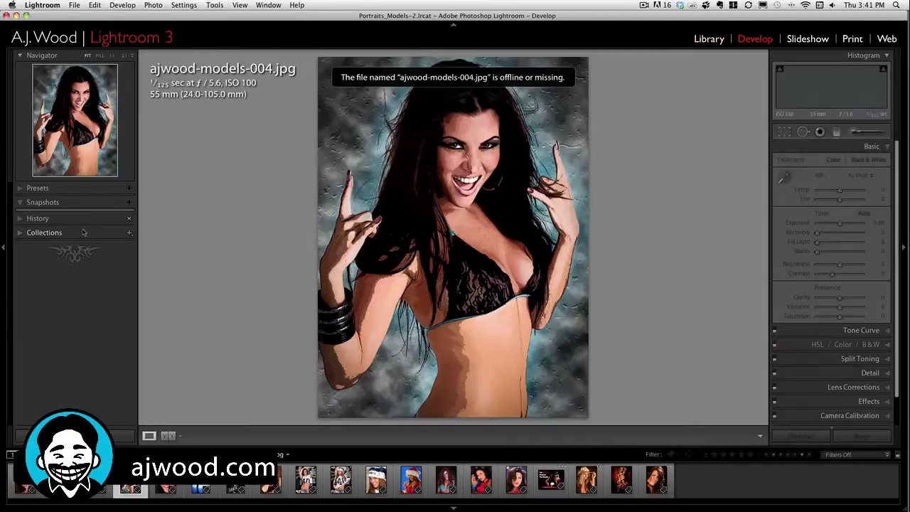
pyautogui.press('g')
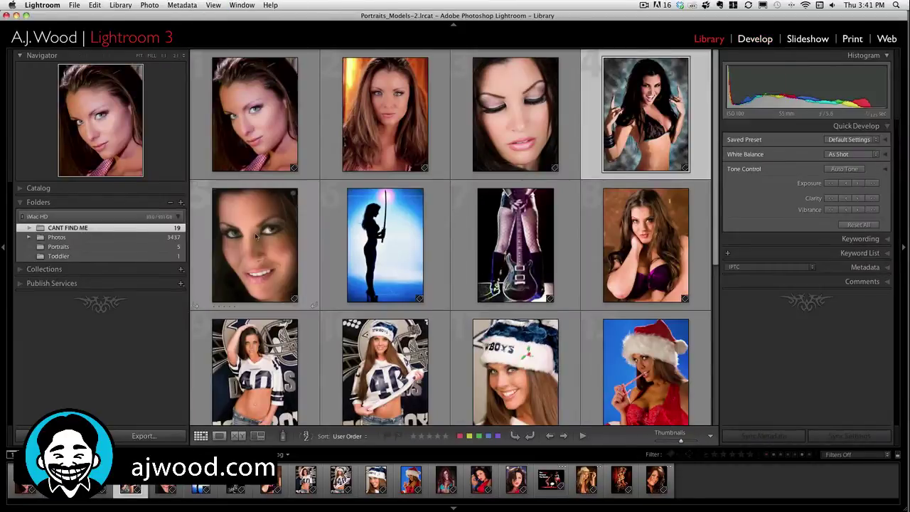
pyautogui.click(255, 232)
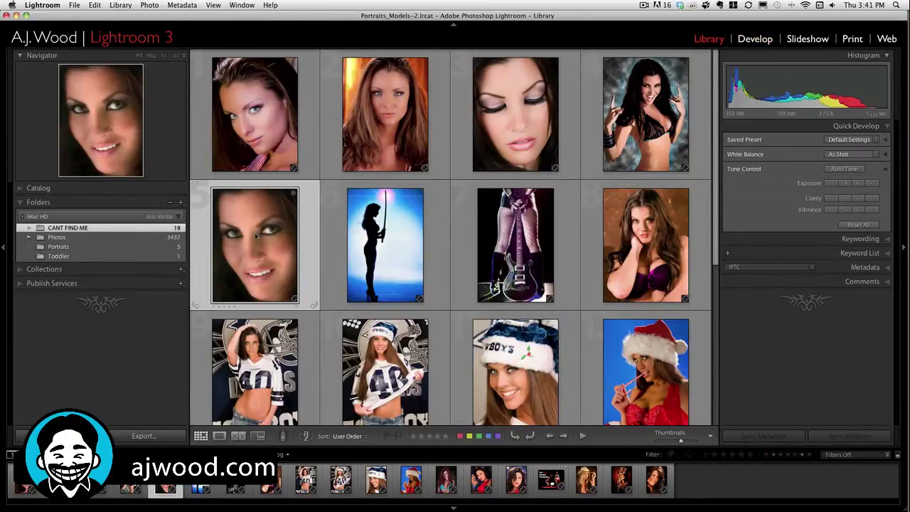
pyautogui.click(386, 120)
pyautogui.click(399, 238)
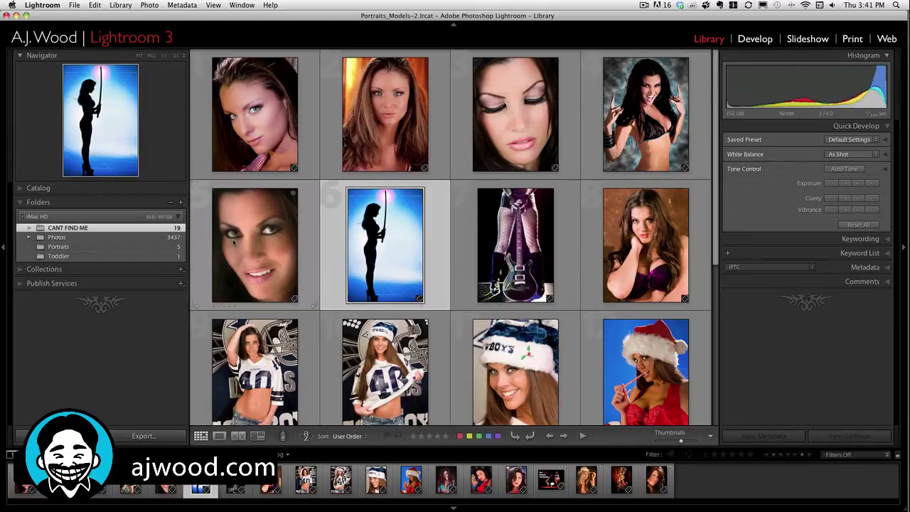
pyautogui.click(233, 242)
pyautogui.press('d')
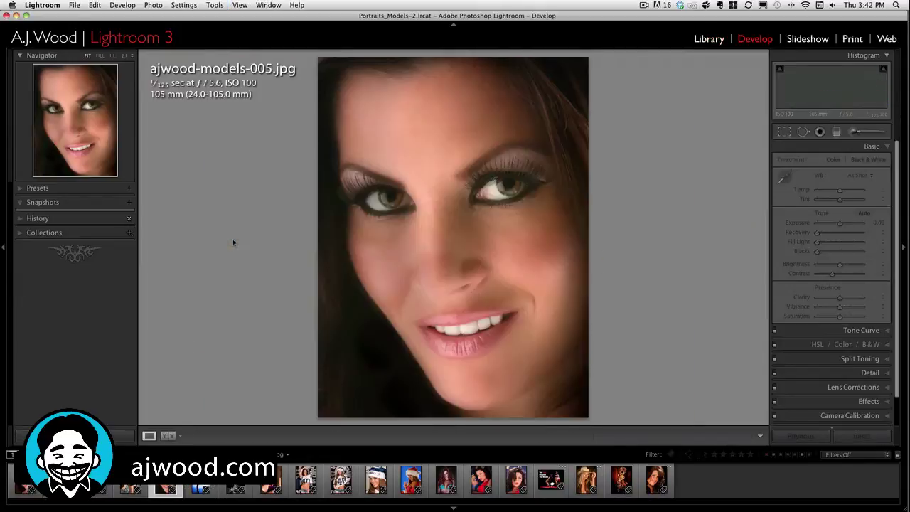
pyautogui.press('Left')
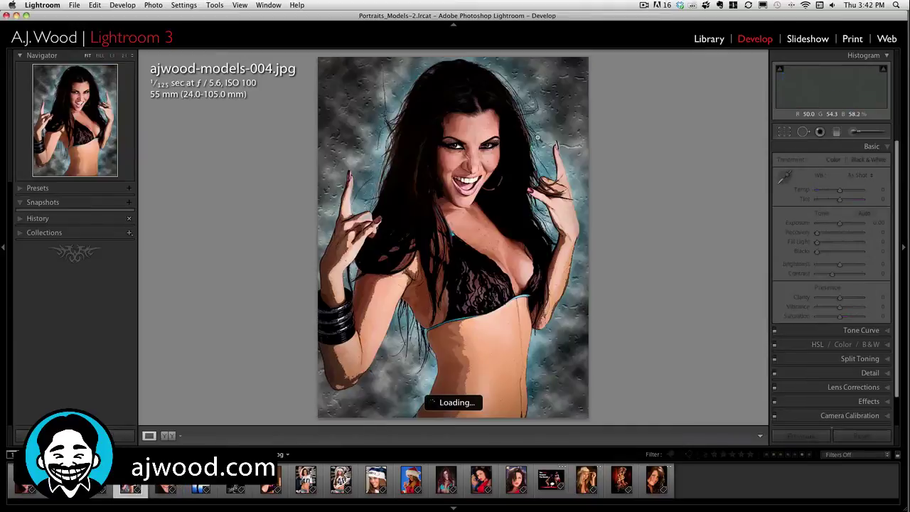
pyautogui.press('Left')
pyautogui.press('Left')
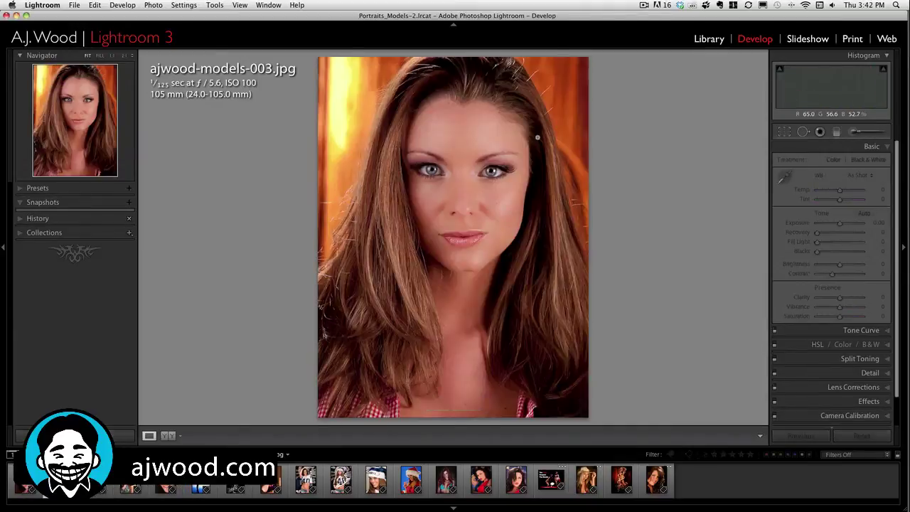
pyautogui.press('g')
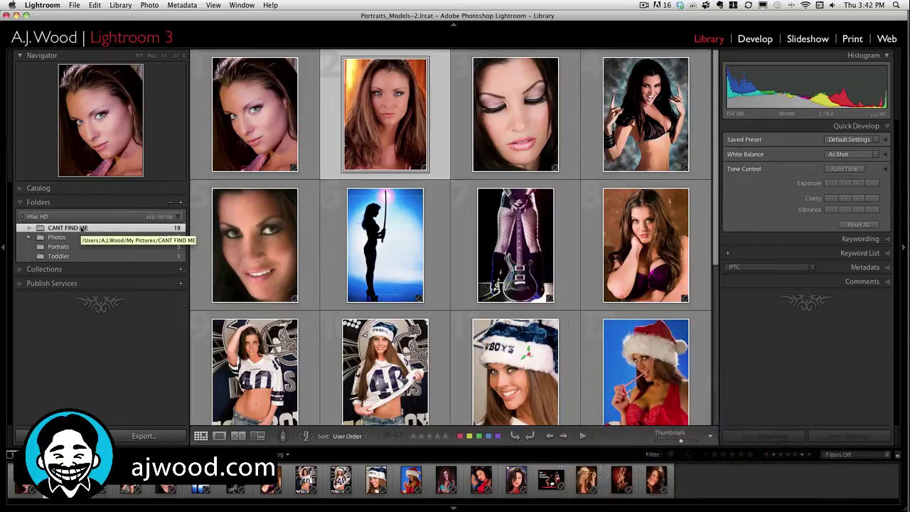
# Rename the CANT FIND ME folder to 'Models' and confirm the Models folder in Finder.
pyautogui.rightClick(82, 227)
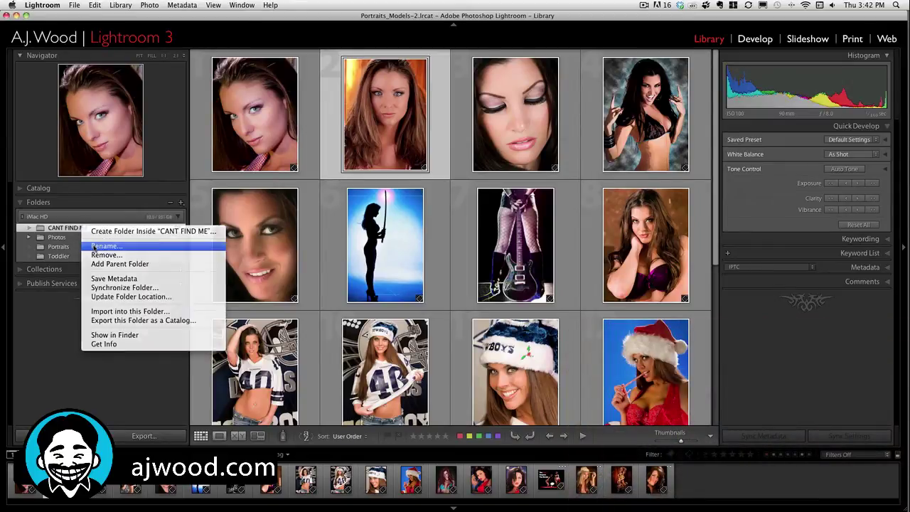
pyautogui.click(94, 244)
pyautogui.write('Models')
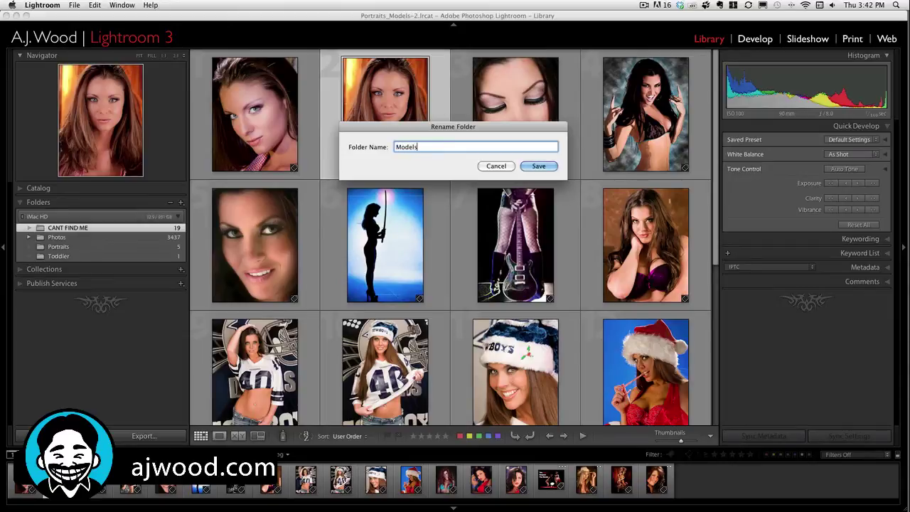
pyautogui.press('Return')
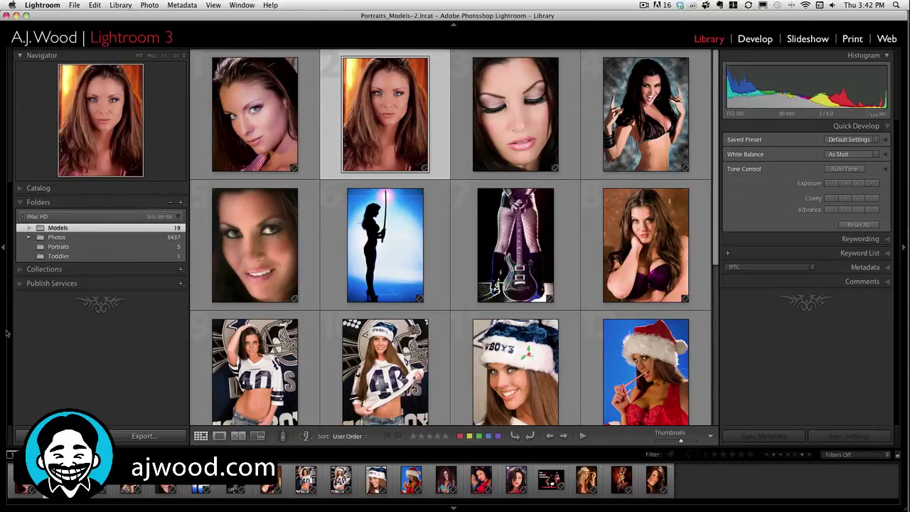
pyautogui.press('super+Tab')
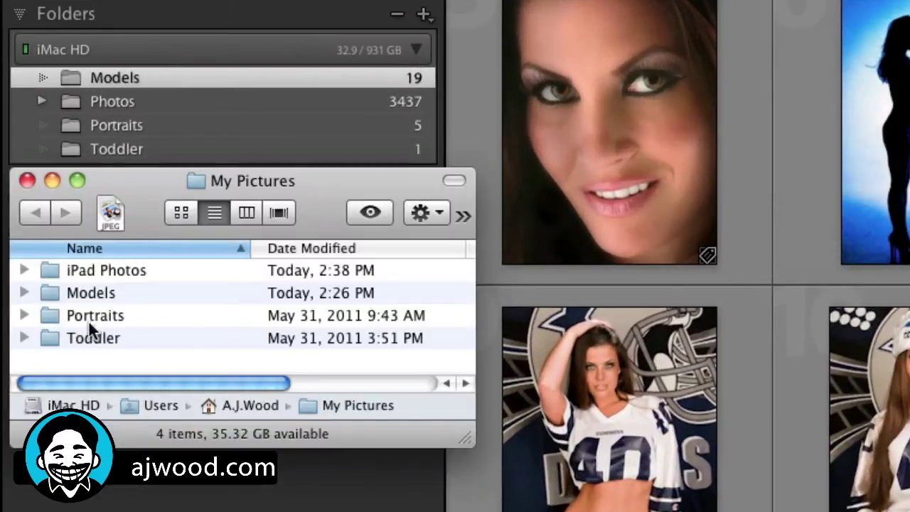
pyautogui.click(153, 295)
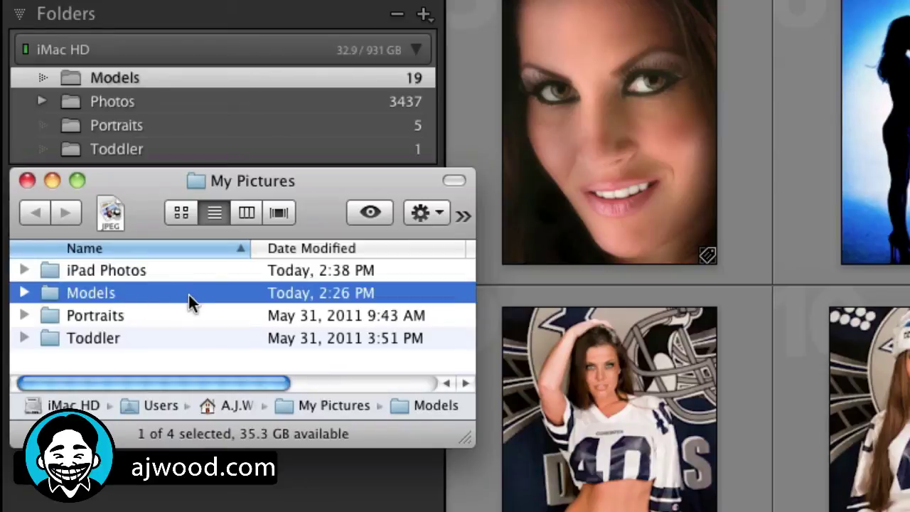